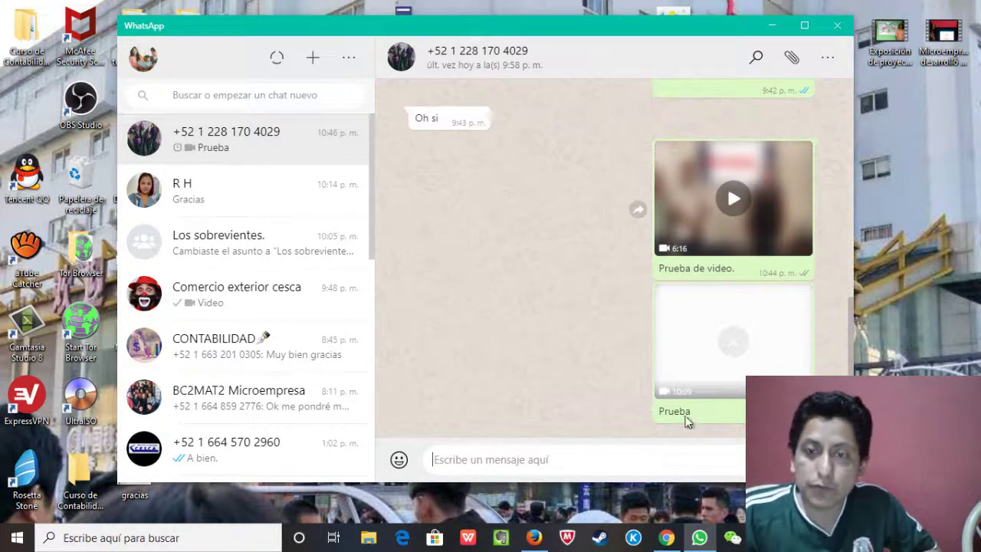
Open the sent video captioned "Prueba" in the chat to check it, and close the viewer
left_click(590, 465)
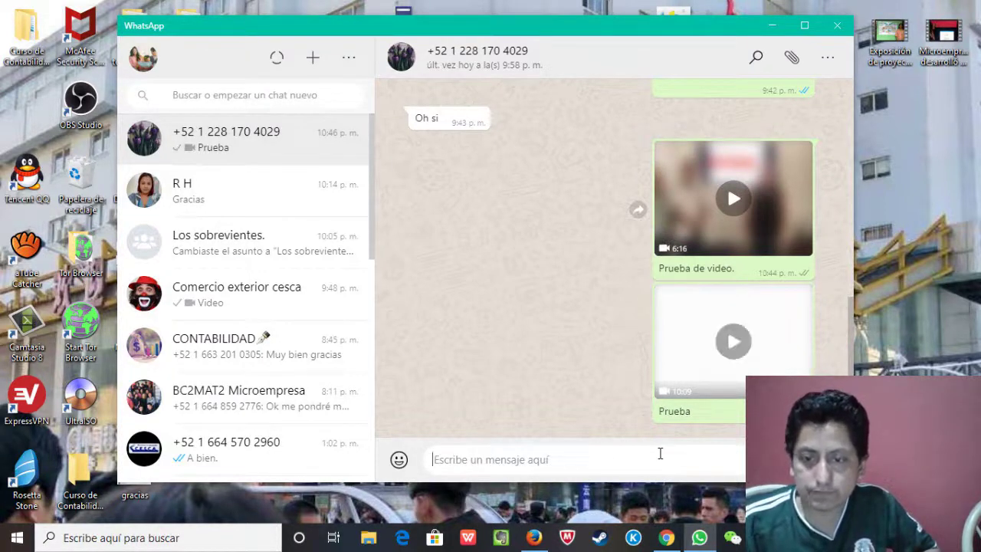
left_click(732, 345)
left_click(276, 345)
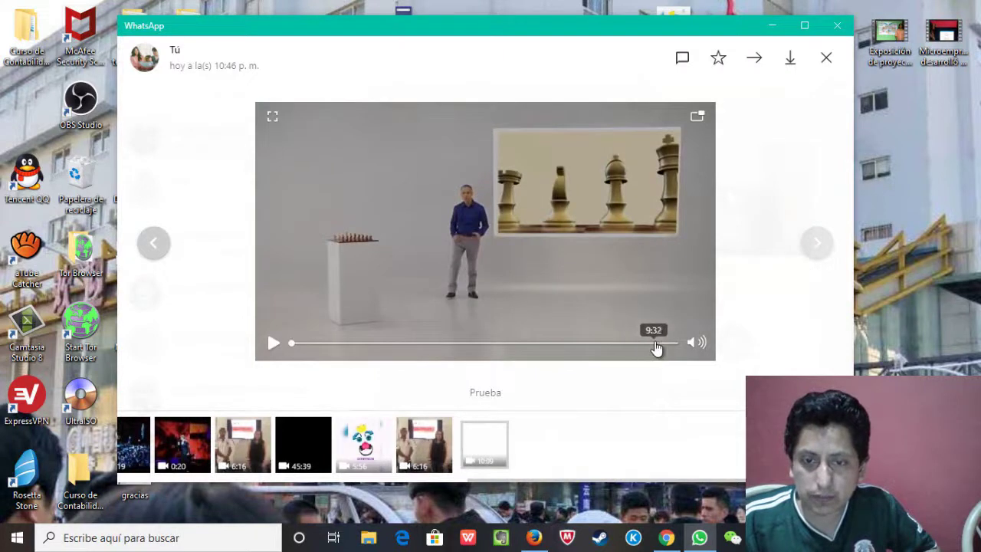
left_click(826, 60)
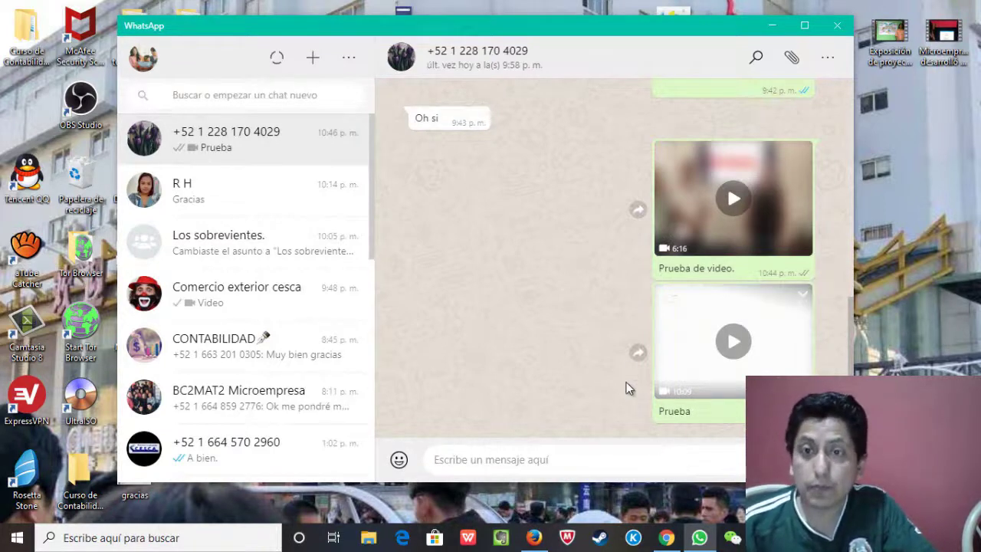
Minimize WhatsApp and switch to the Google Drive window in Chrome
left_click(770, 28)
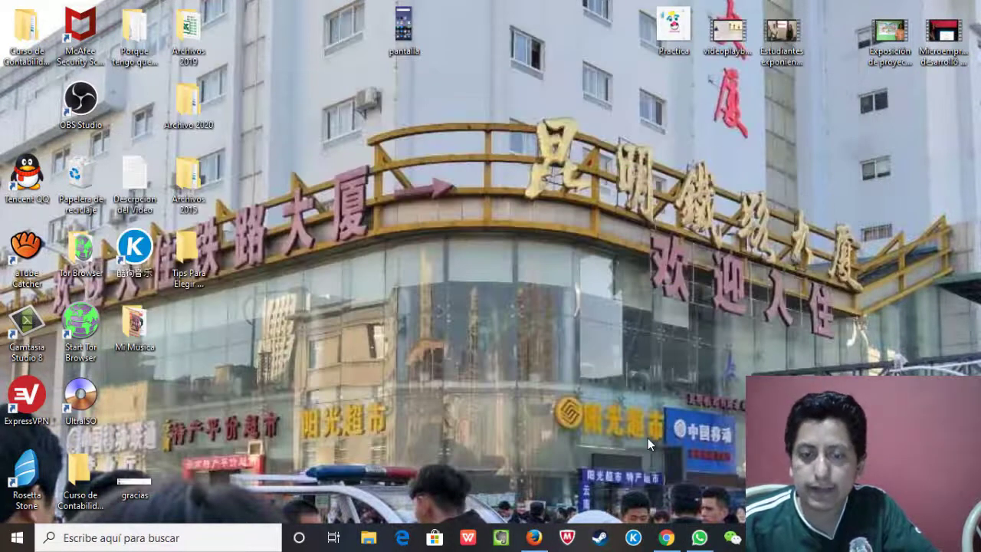
mouse_move(666, 538)
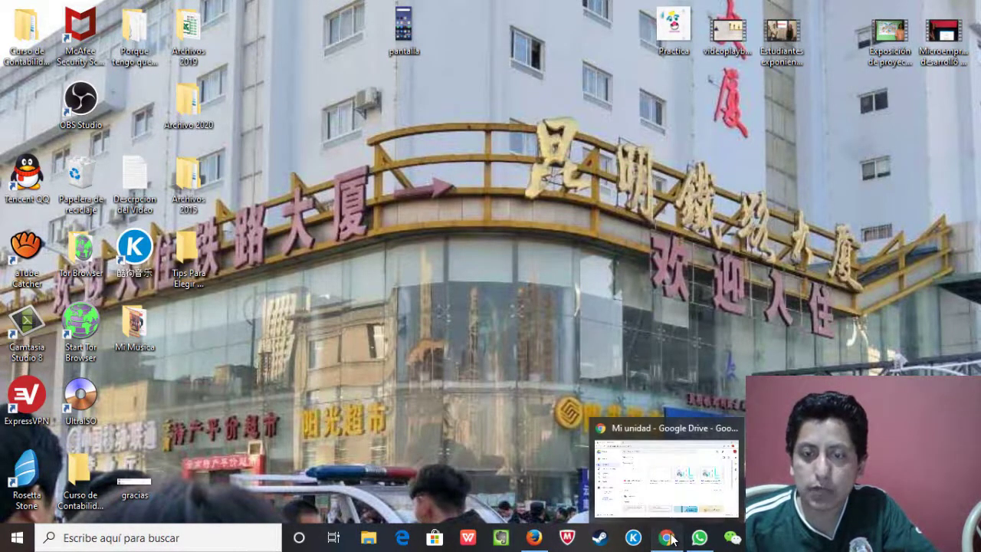
left_click(664, 460)
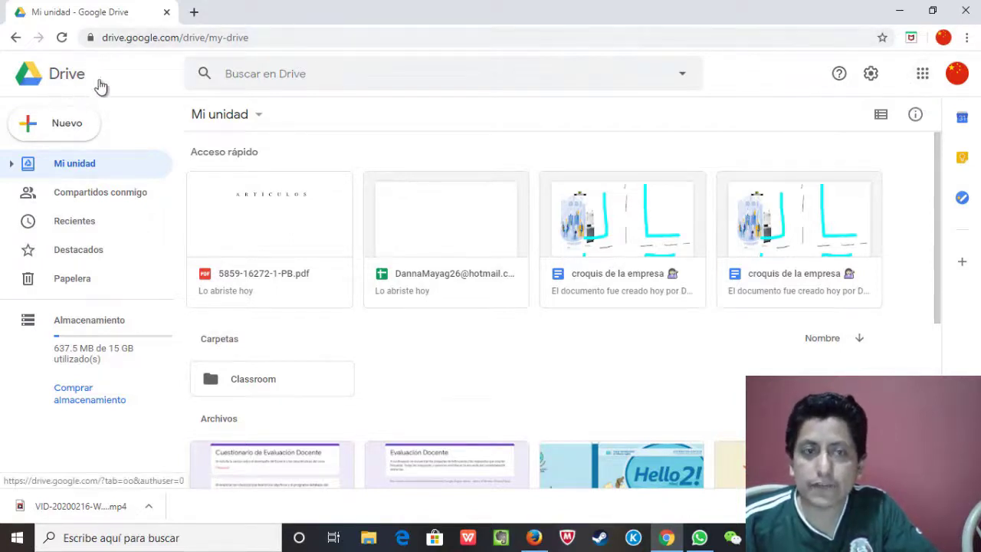
left_click(923, 74)
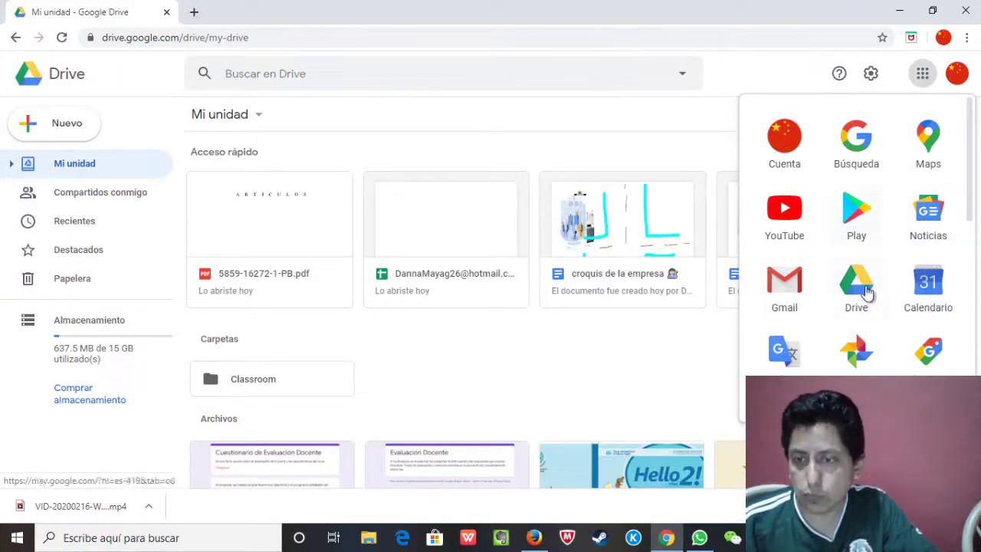
left_click(781, 75)
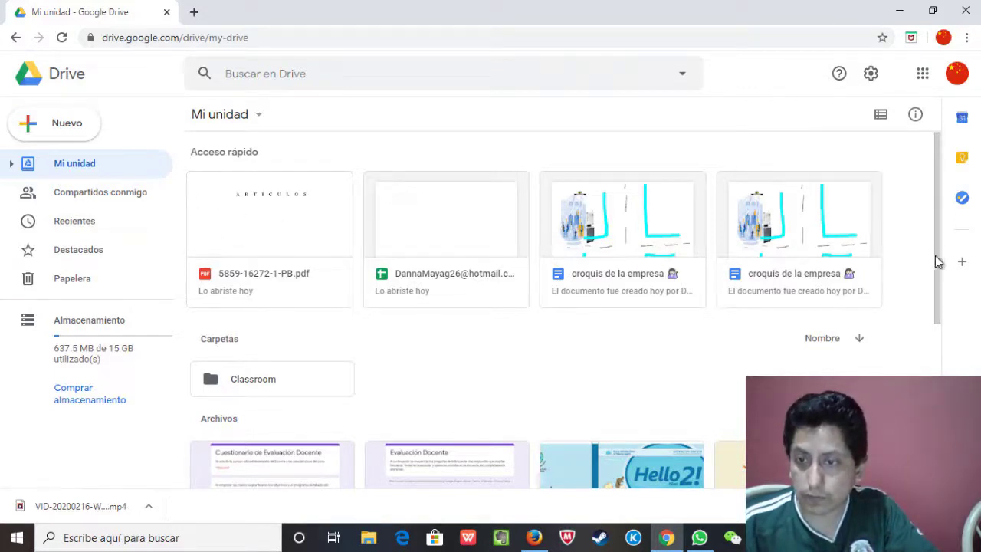
scroll(943, 272, "down", 2)
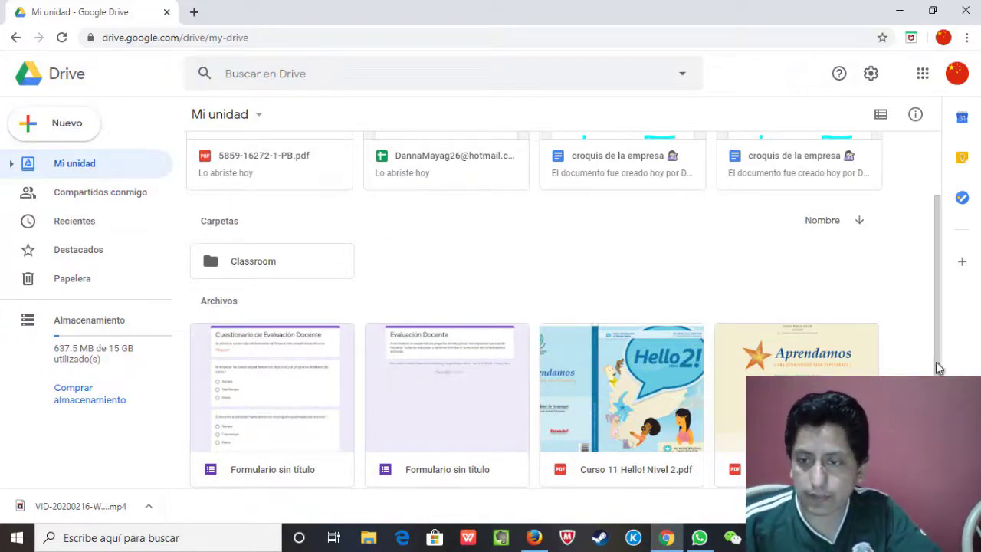
scroll(510, 373, "down", 1)
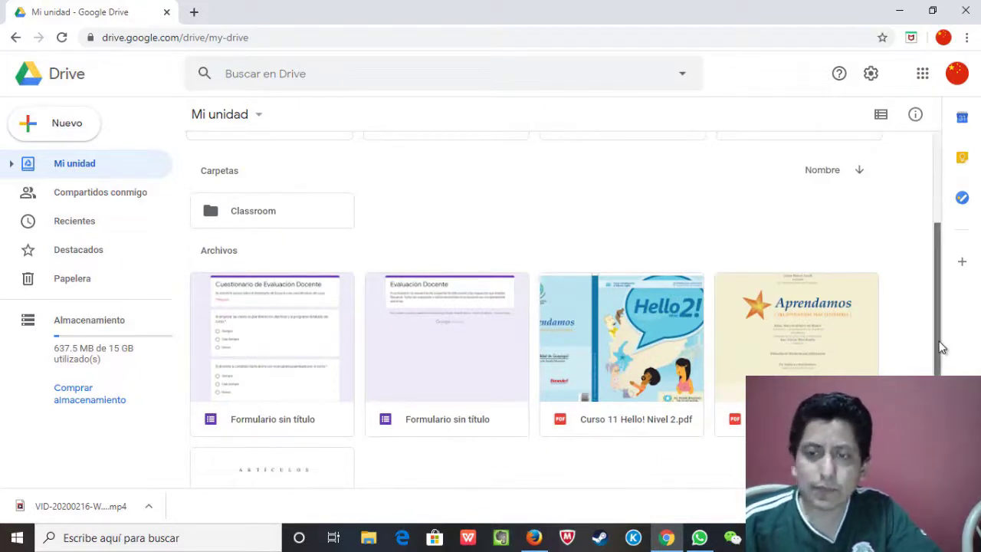
left_click_drag(945, 344, 948, 257)
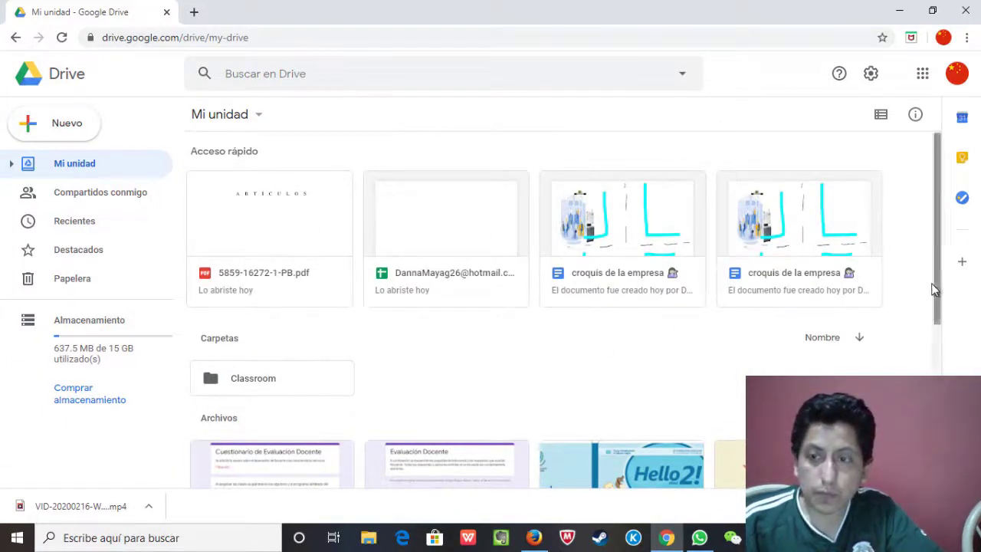
Upload the video file "Exposición de proyecto de vida" from Escritorio to Mi unidad
left_click(69, 125)
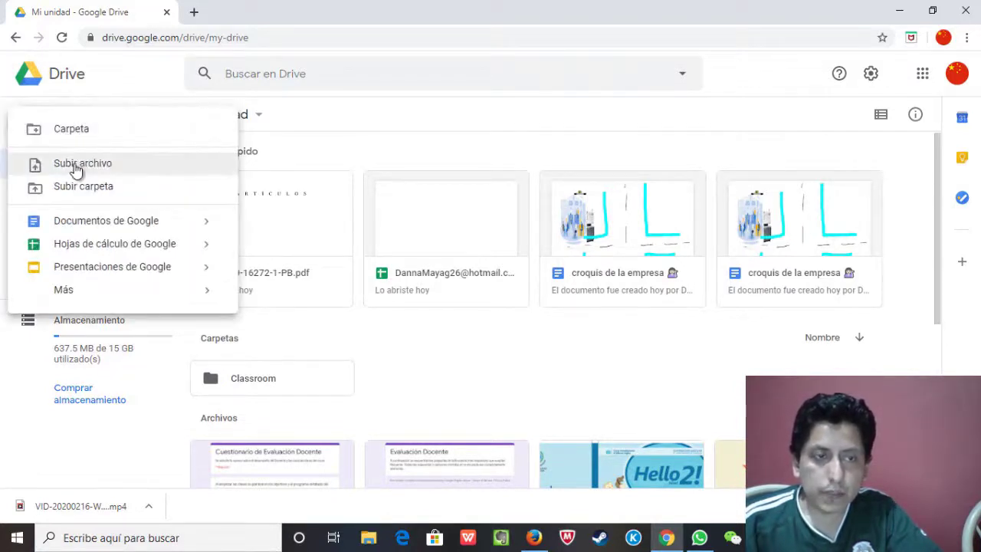
left_click(76, 162)
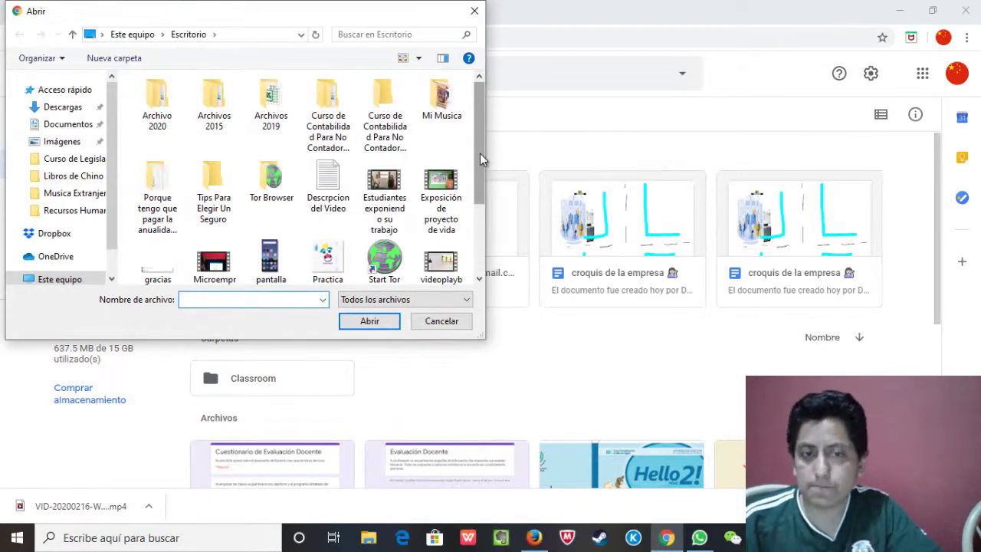
left_click_drag(478, 155, 480, 180)
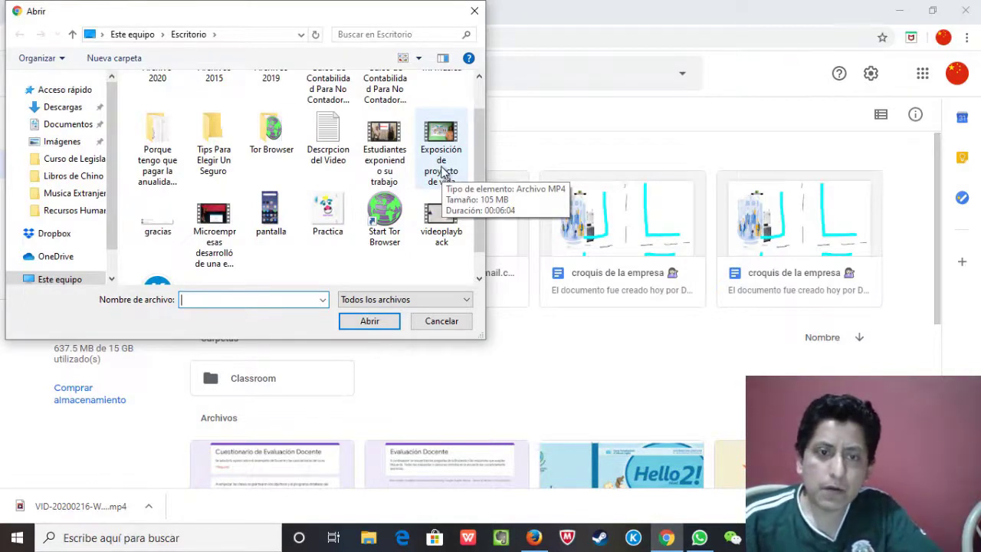
left_click(443, 173)
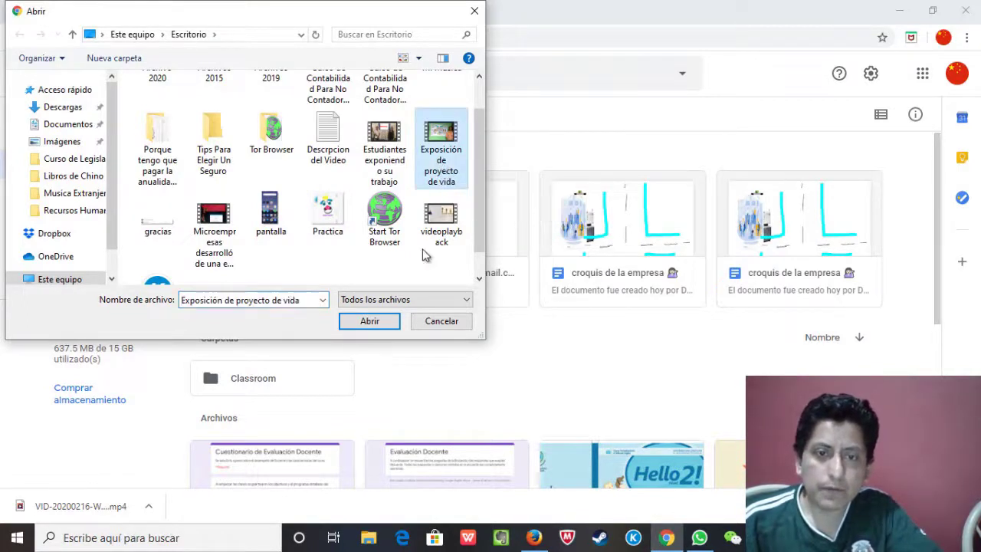
left_click(370, 322)
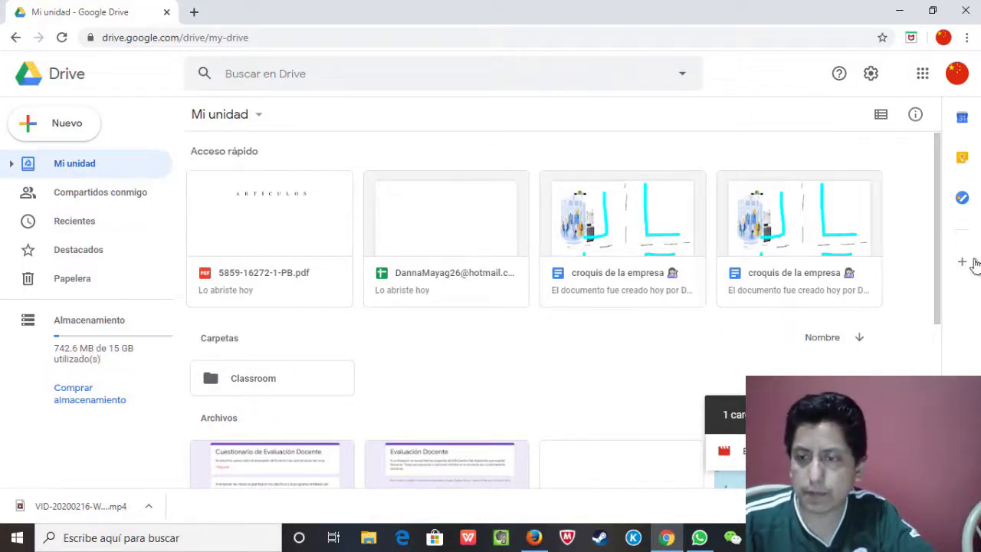
Open sharing for the uploaded "Exposición de proyecto de vida" video and add the suggested contact's e-mail address as recipient
left_click_drag(937, 281, 934, 331)
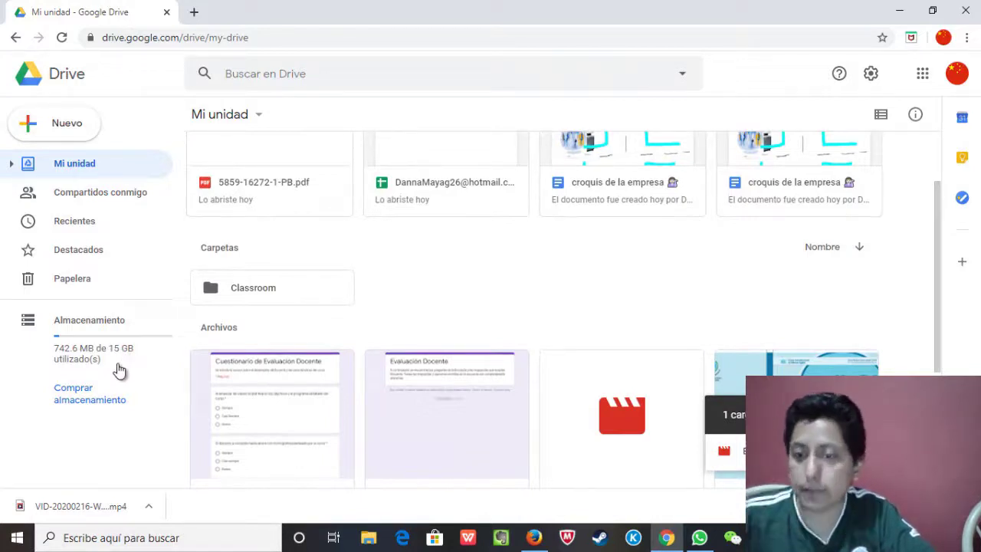
scroll(734, 296, "down", 1)
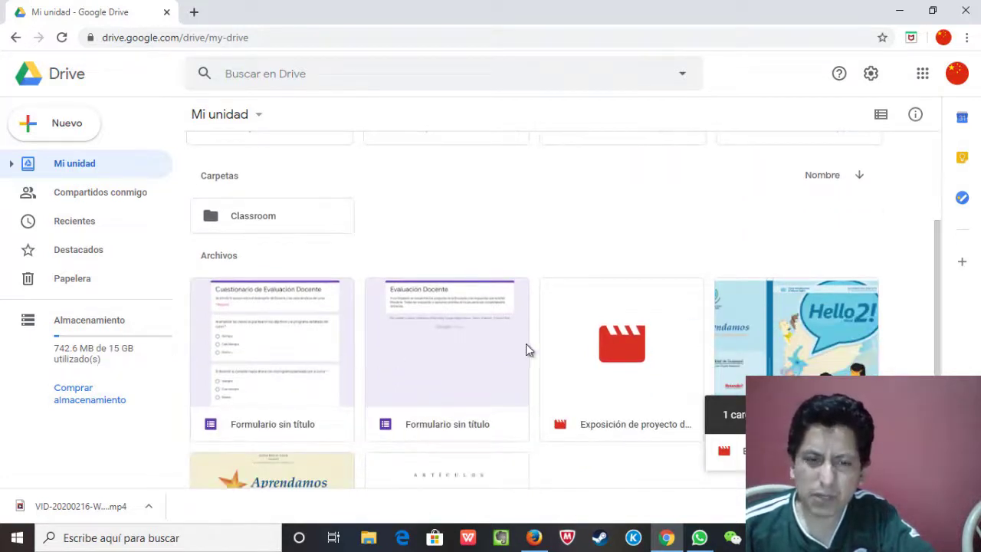
scroll(707, 291, "down", 1)
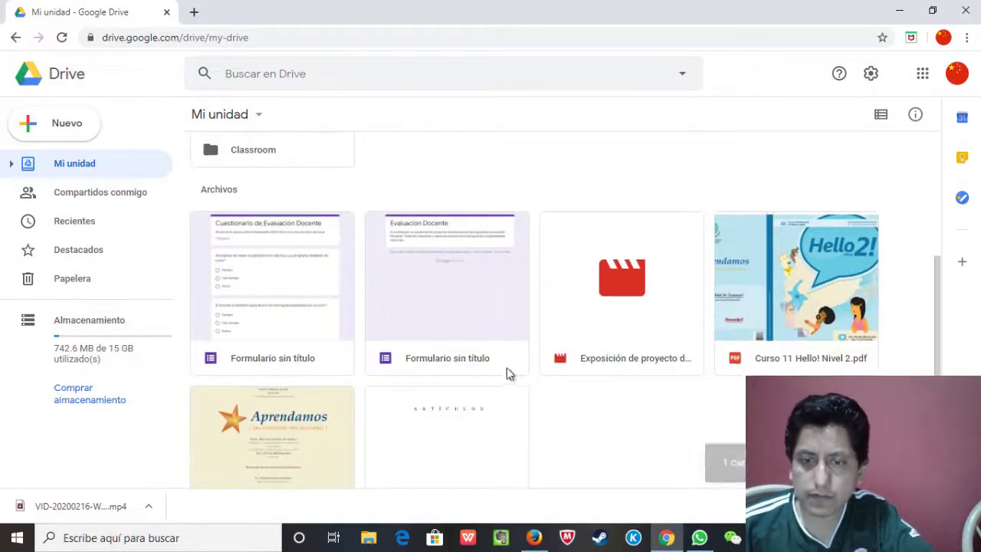
left_click(617, 285)
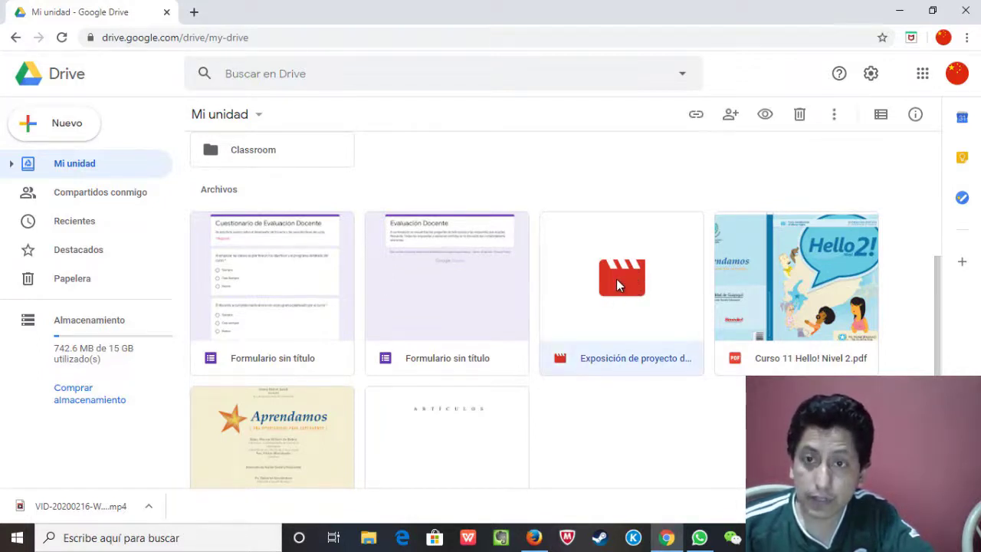
right_click(616, 280)
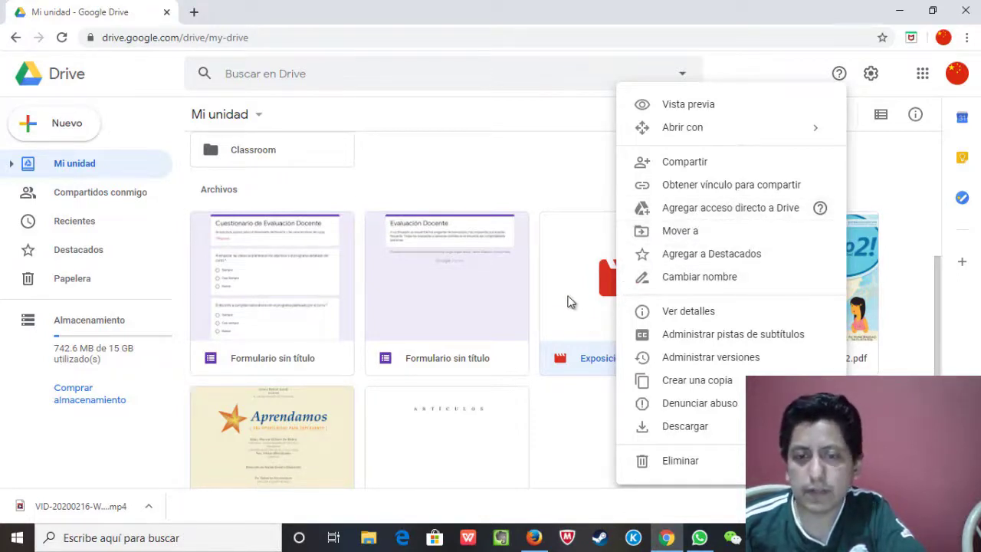
left_click(699, 162)
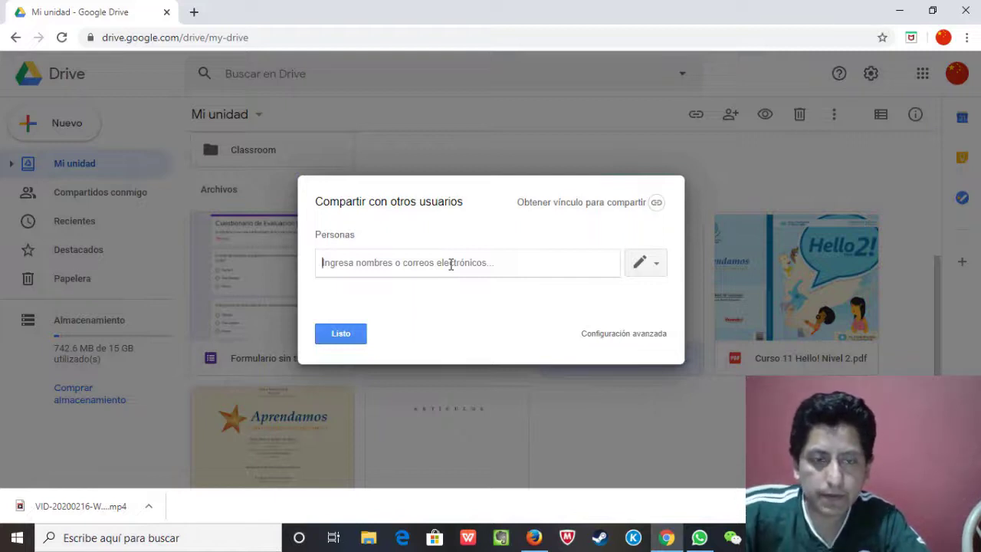
type("rg")
key("BackSpace")
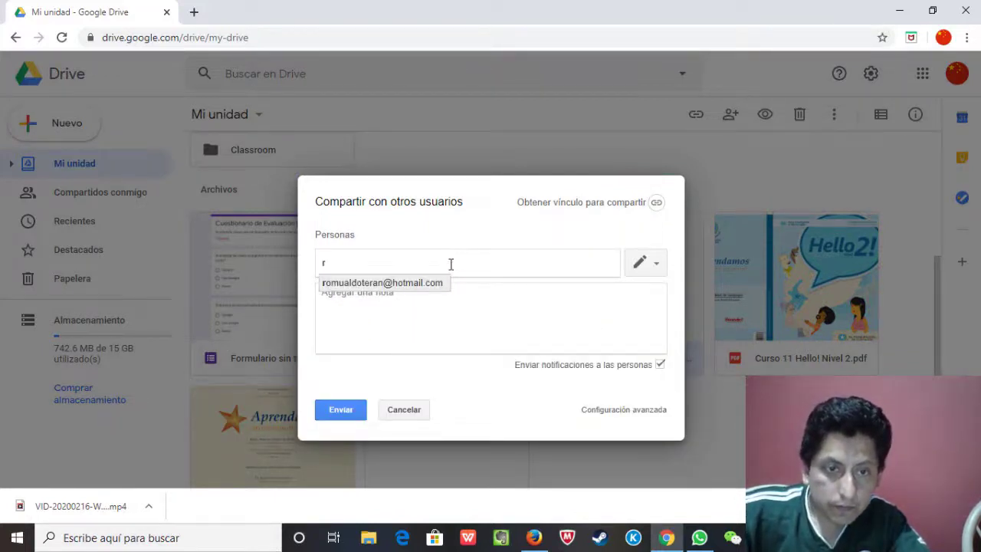
left_click(399, 285)
Add the note "Hola Te mando este video. Saludos." to the sharing invitation
left_click(417, 304)
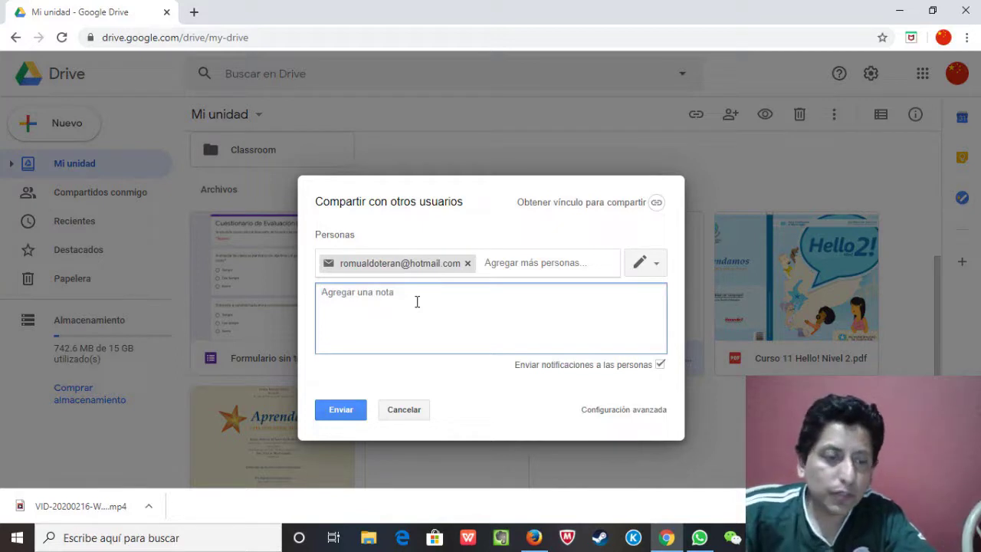
type("Hol")
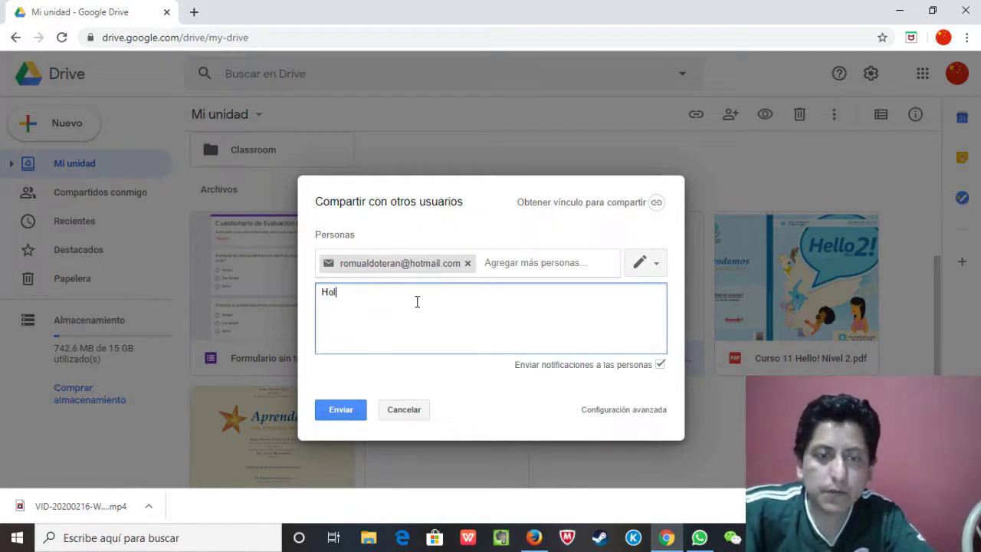
type("a Te ")
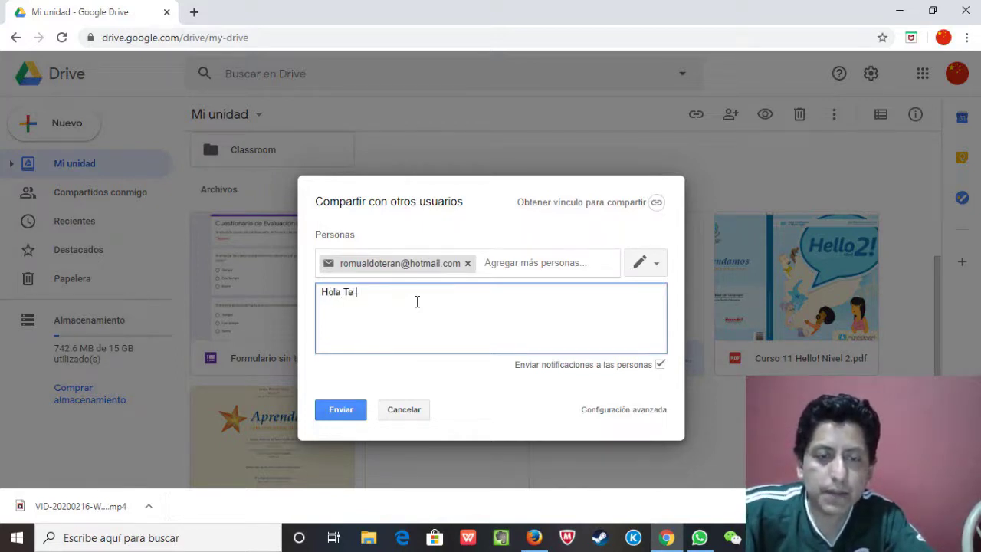
type("mando este video")
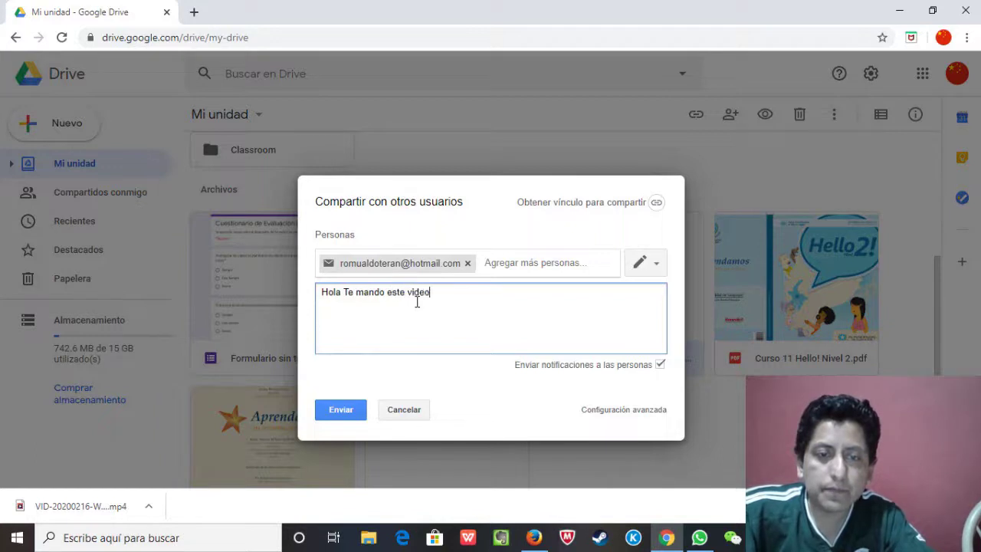
type(". Saludos.")
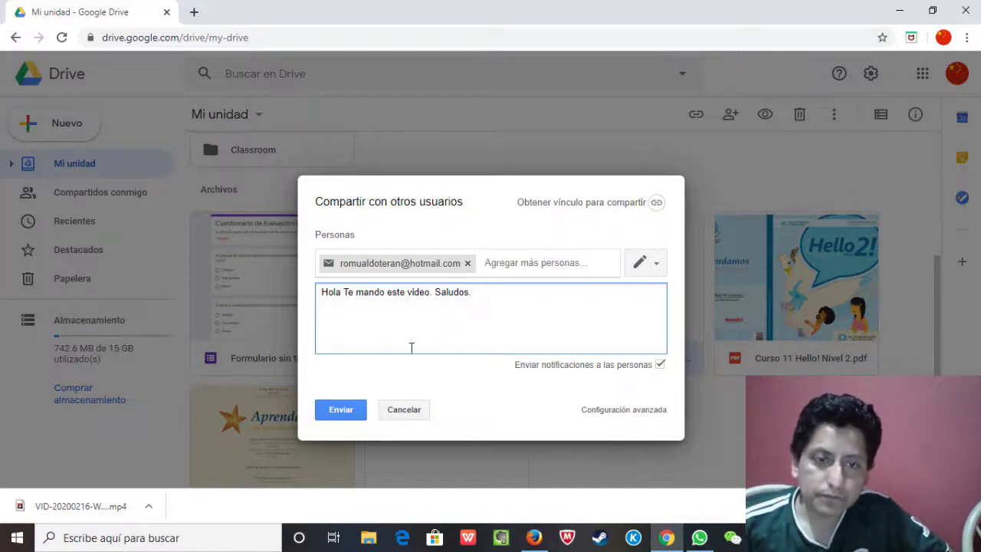
Turn on link sharing for the video and paste the copied link into a blank Bloc de notas document, then minimize it
left_click(595, 202)
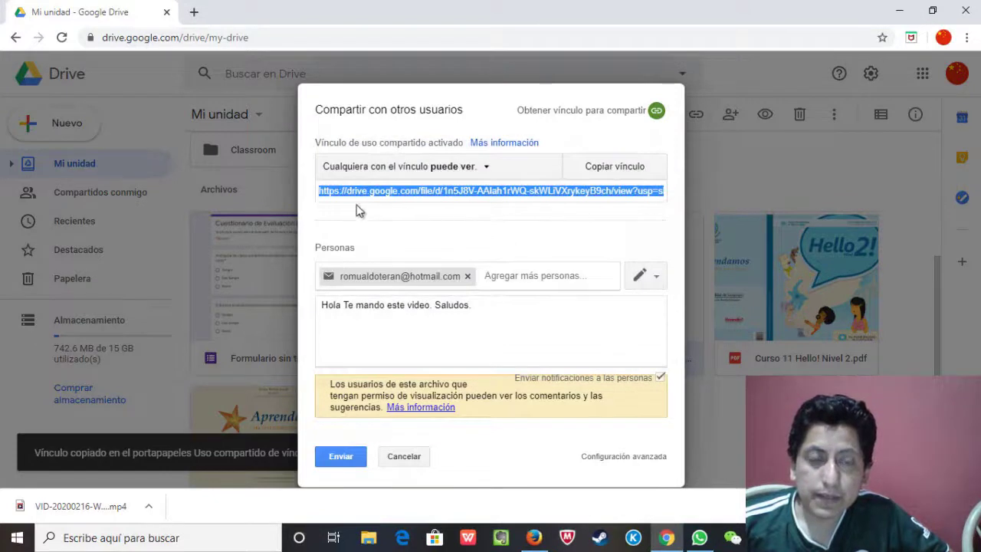
right_click(508, 197)
left_click(548, 210)
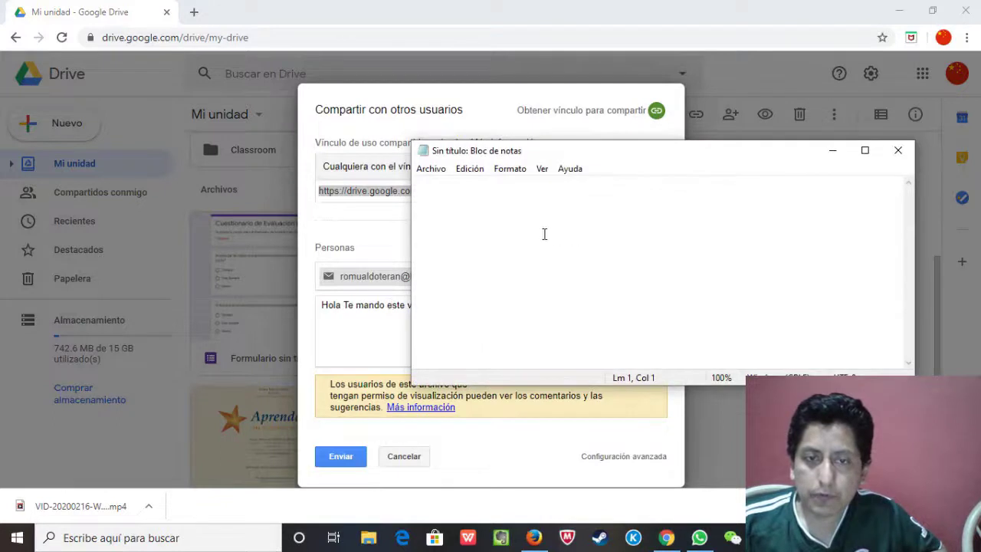
right_click(541, 220)
left_click(595, 282)
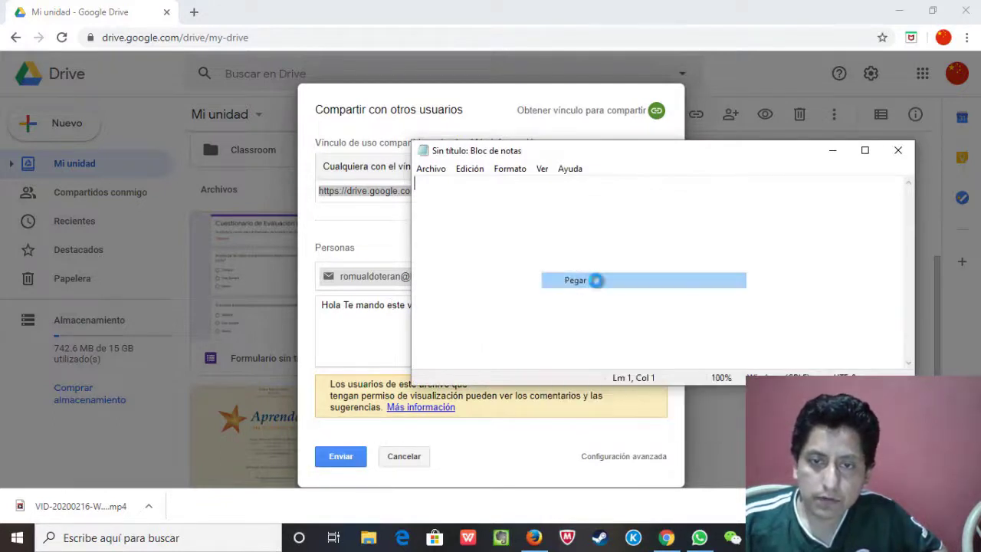
left_click(833, 150)
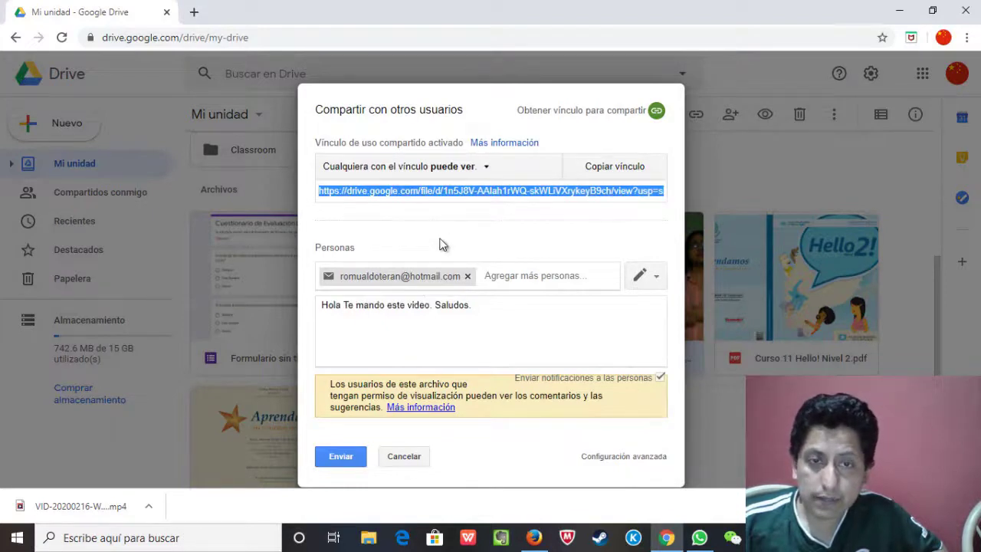
Send the share to the recipient with the option "Enviar el vínculo (no se requiere acceso)" and dismiss the notification
left_click(342, 458)
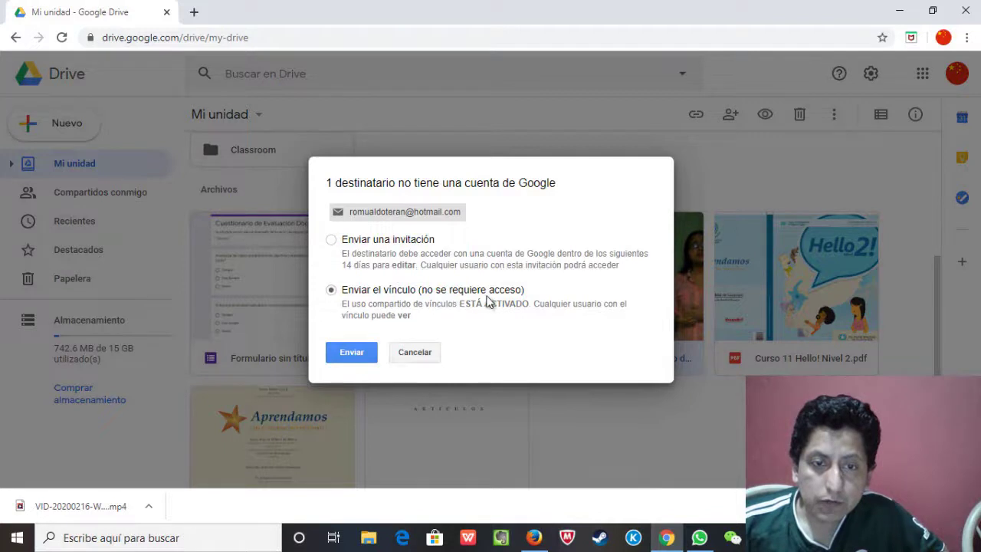
left_click(339, 354)
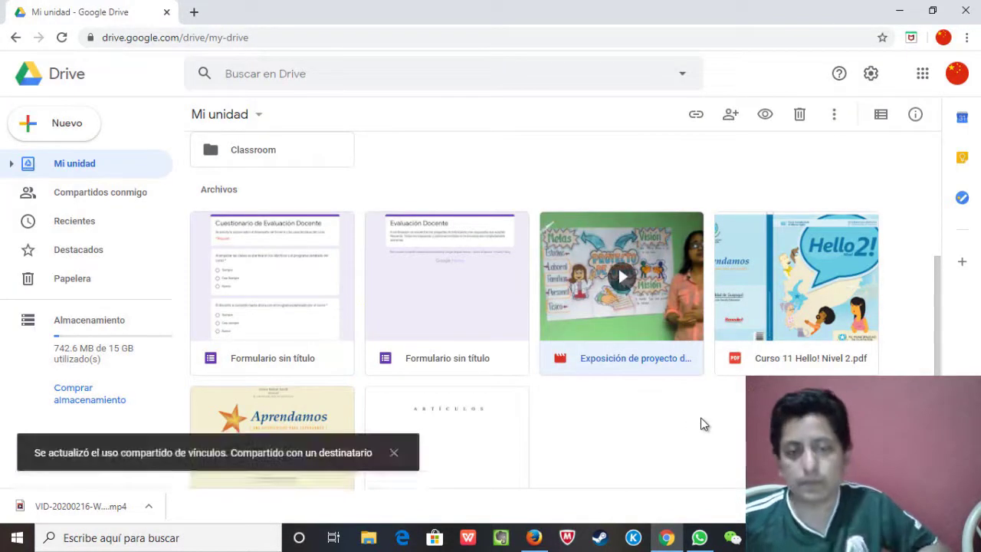
left_click(393, 453)
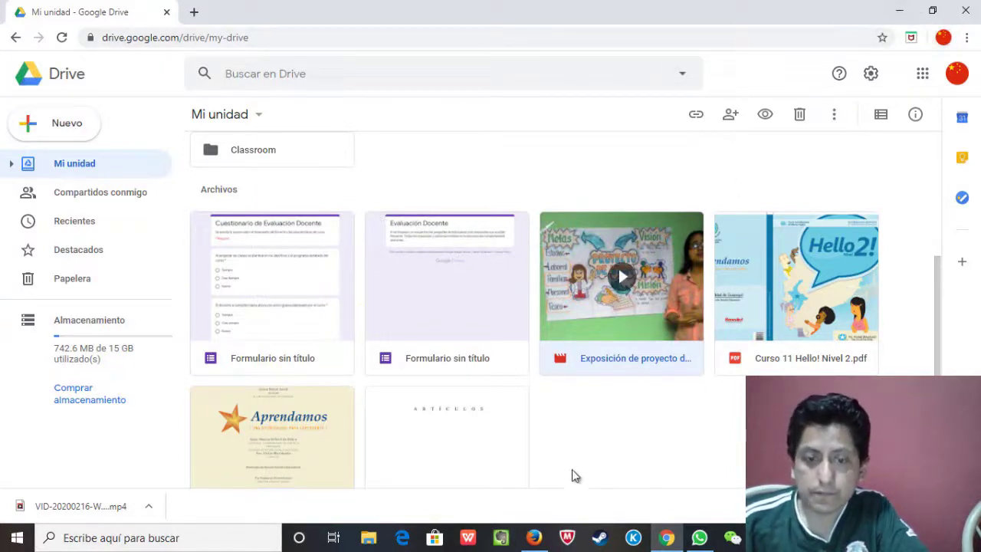
Open Mozilla Firefox, then bring up the Bloc de notas document and copy the entire shared video link
left_click(534, 538)
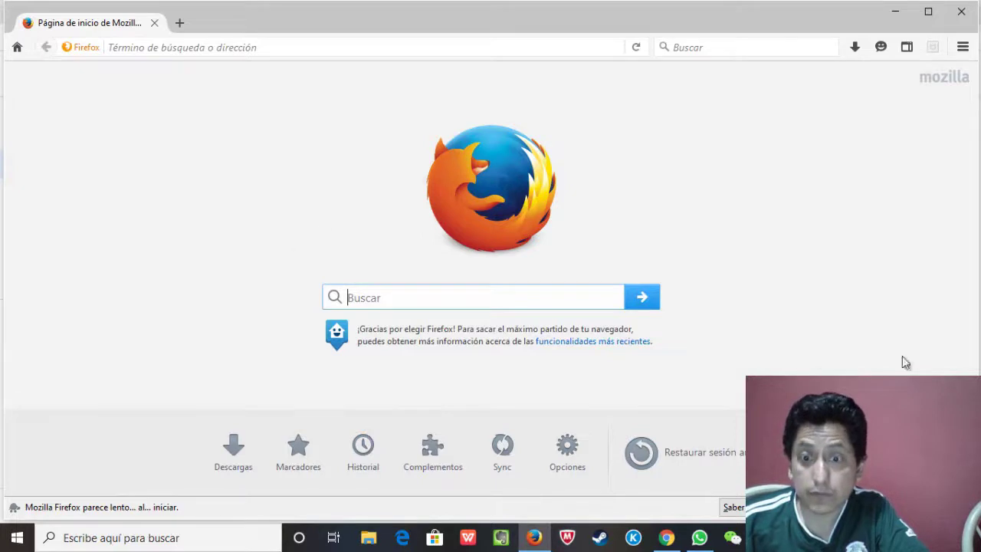
key("alt+Tab")
left_click_drag(520, 215, 407, 192)
right_click(447, 192)
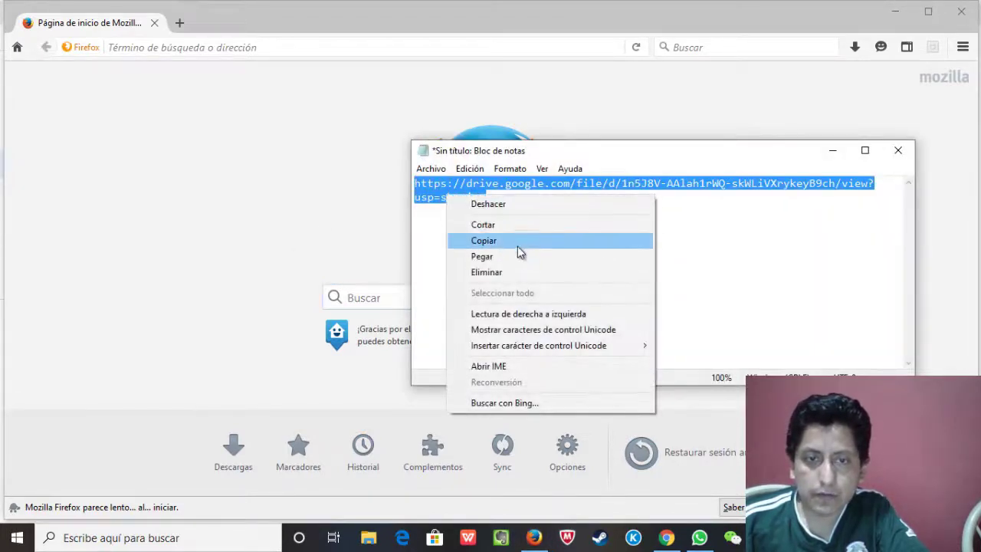
left_click(521, 240)
Paste the copied Drive link as the address in Firefox and load the shared video's page
left_click(224, 46)
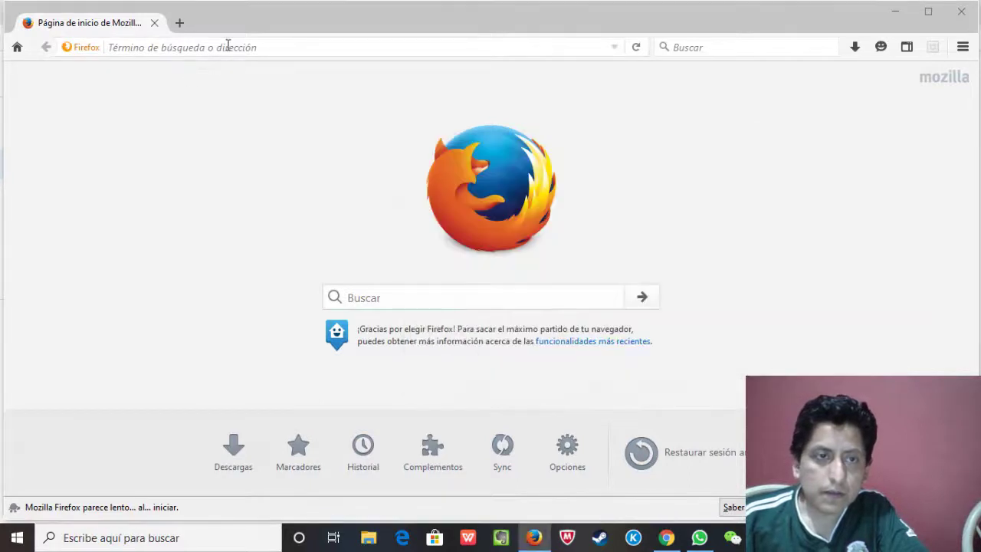
right_click(229, 47)
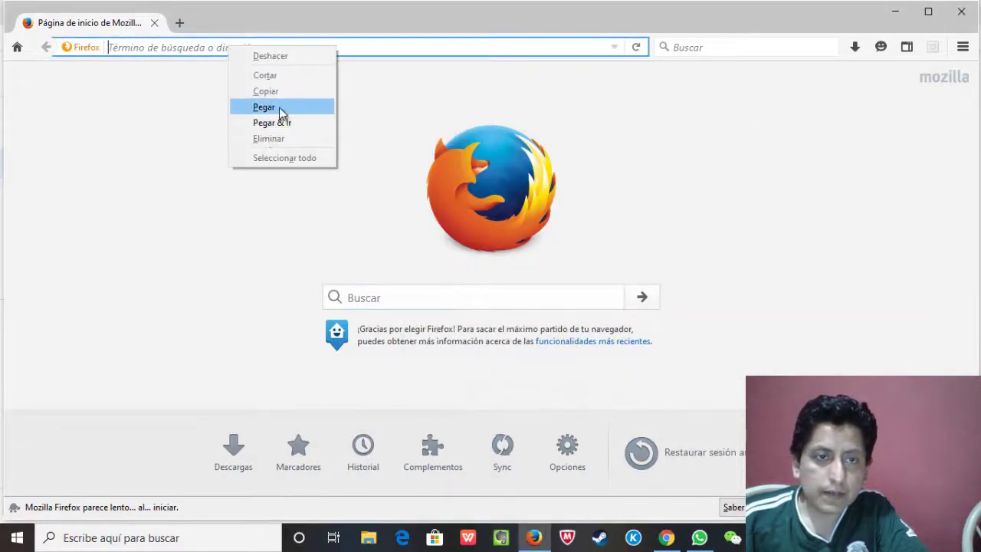
left_click(263, 106)
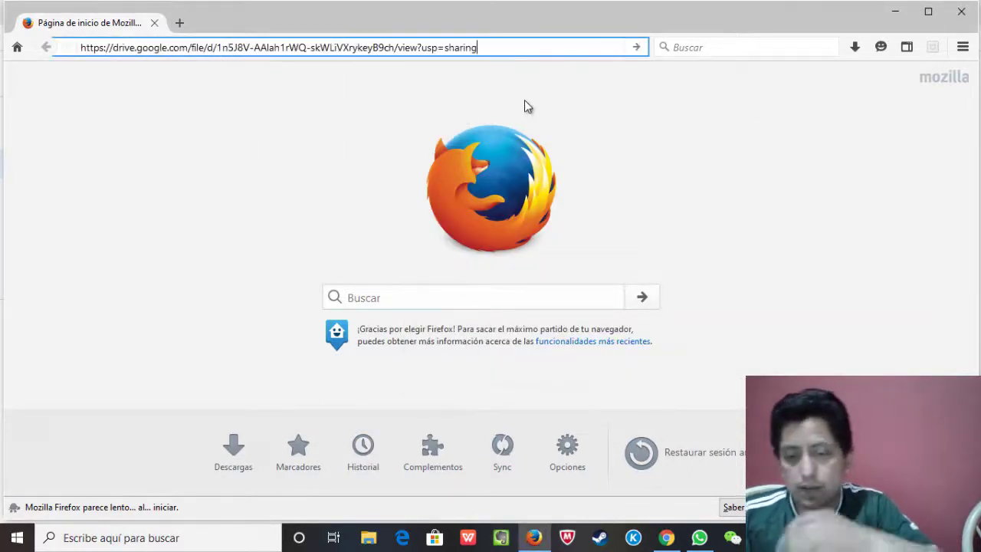
left_click(636, 47)
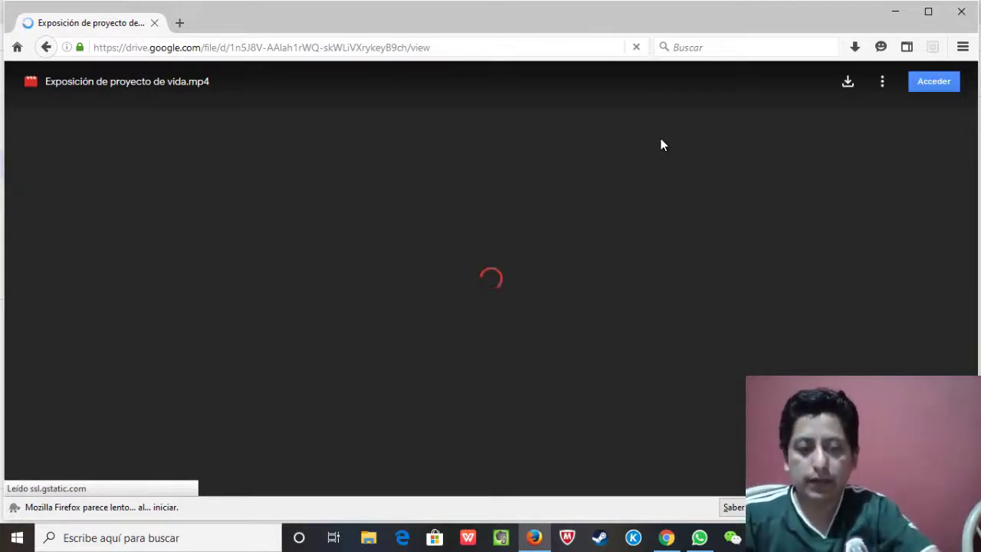
Raise the system volume to 80 for playing the shared video
key("XF86AudioLowerVolume")
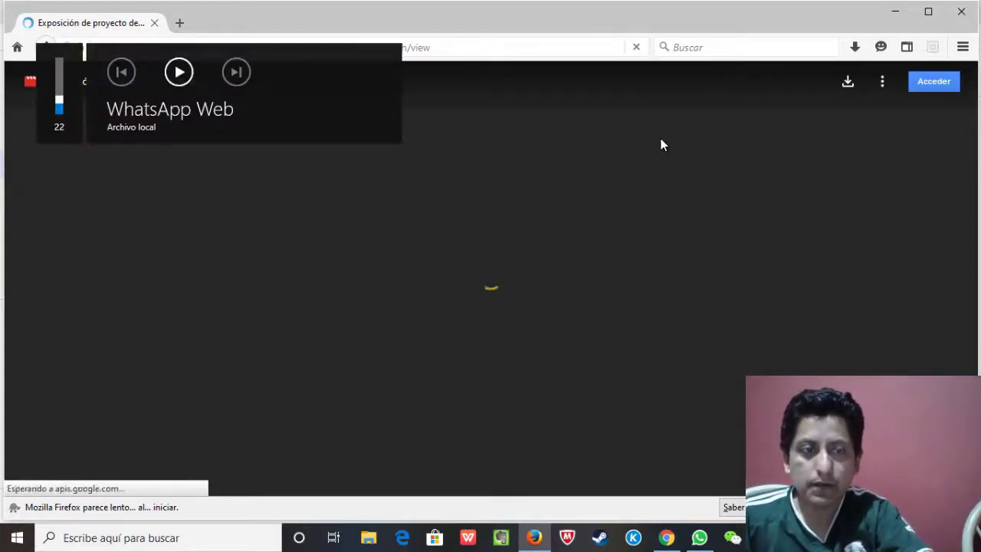
key("XF86AudioRaiseVolume")
key("XF86AudioRaiseVolume")
key("XF86AudioRaiseVolume")
key("XF86AudioRaiseVolume")
key("XF86AudioRaiseVolume")
key("XF86AudioRaiseVolume")
key("XF86AudioRaiseVolume")
key("XF86AudioRaiseVolume")
key("XF86AudioRaiseVolume")
key("XF86AudioRaiseVolume")
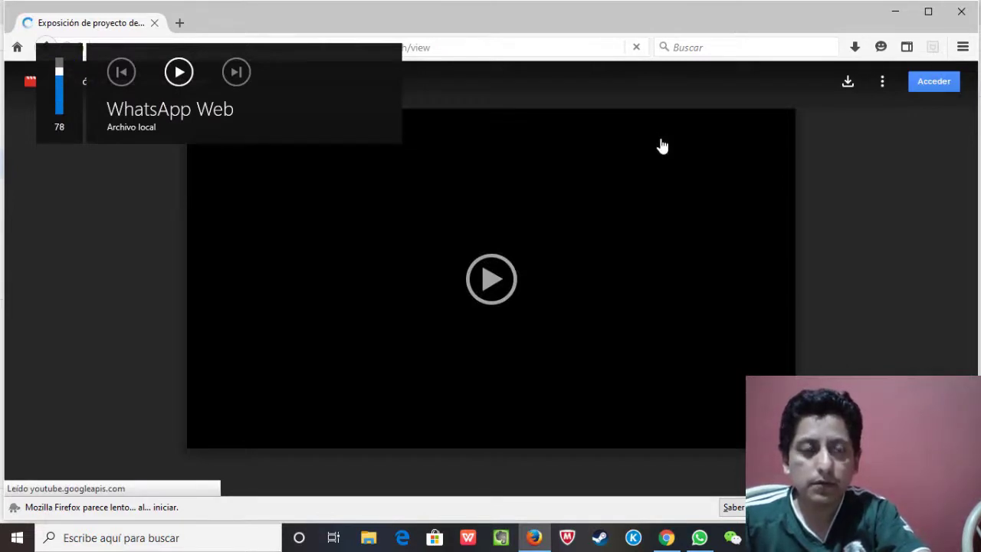
key("XF86AudioRaiseVolume")
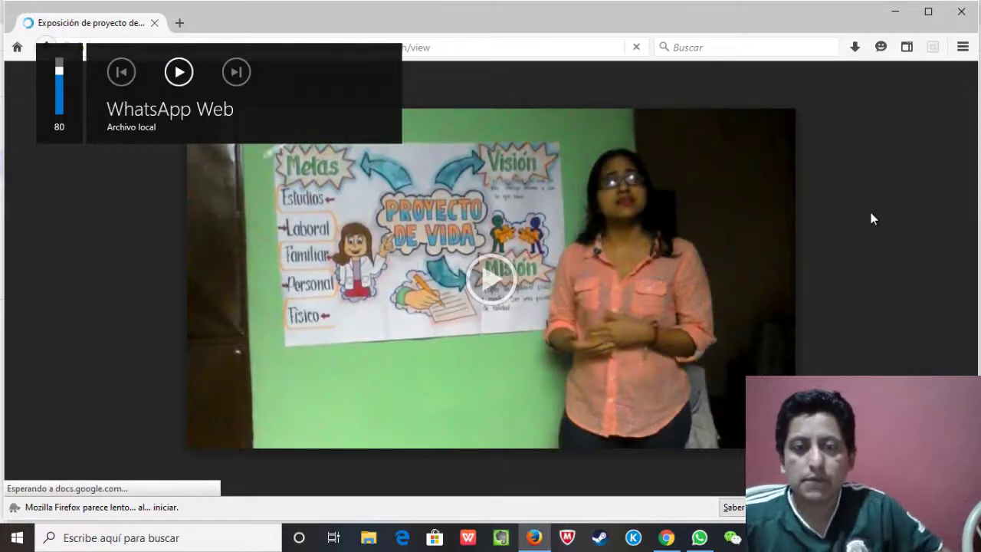